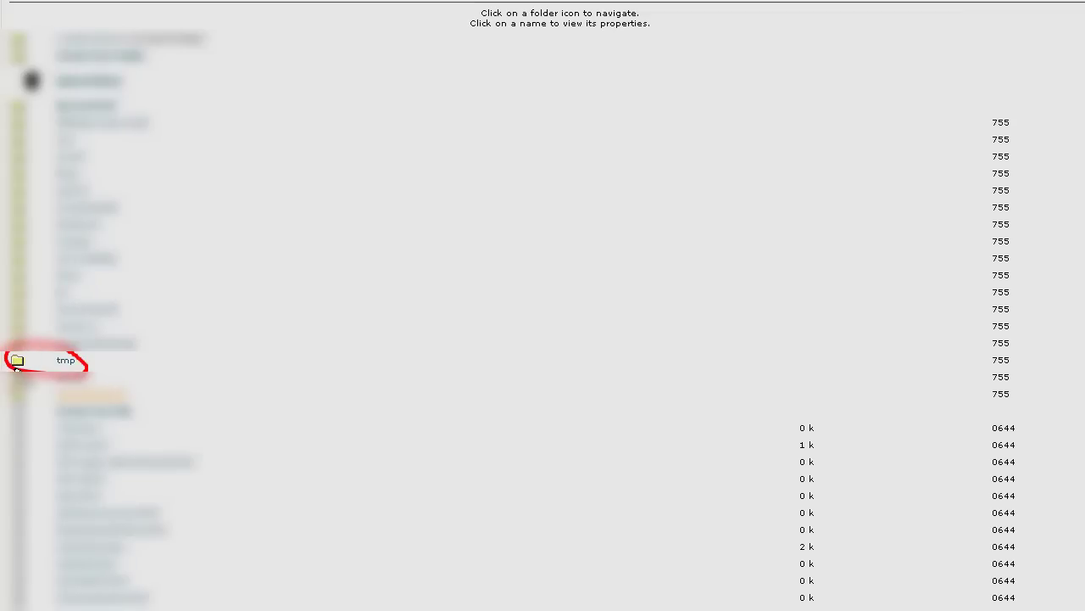
Select the tmp folder in File Manager to show its properties and 7-5-5 permissions.
click(68, 363)
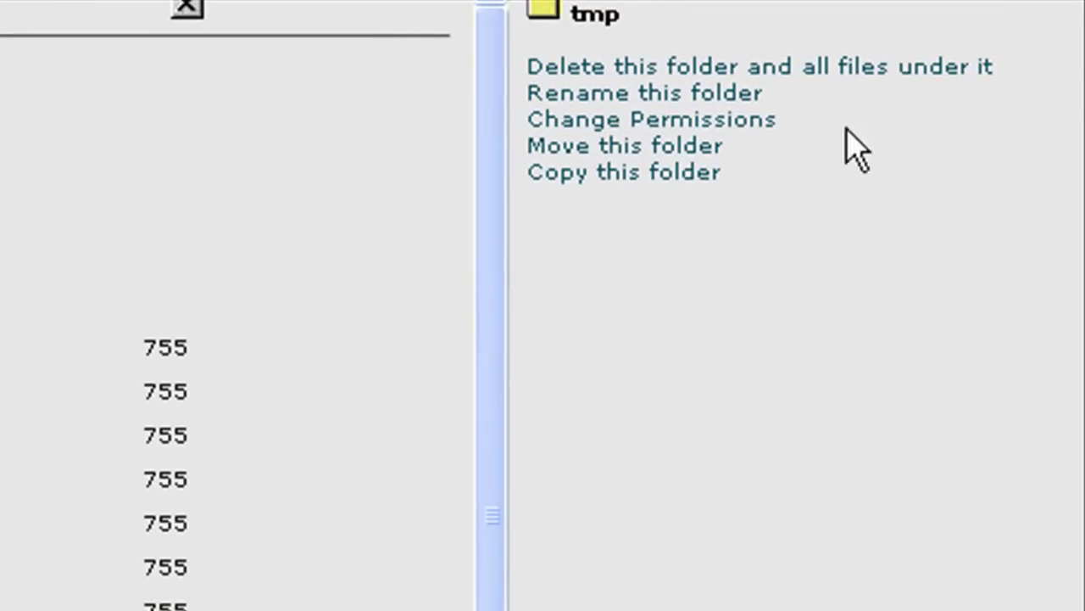
mouse_move(528, 138)
mouse_down()
mouse_move(765, 139)
mouse_move(785, 115)
mouse_move(570, 96)
mouse_move(519, 136)
mouse_move(527, 138)
mouse_up()
Open tmp's permissions and tick Write for Group and World, making it 7-7-7.
click(651, 126)
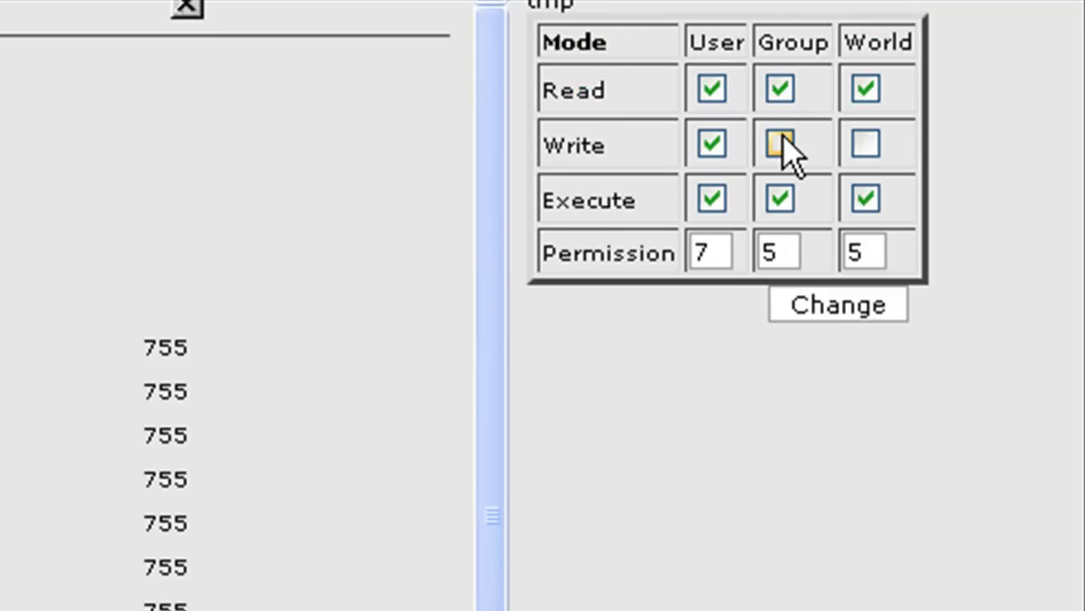
drag(785, 144, 795, 139)
drag(864, 146, 884, 144)
key(Escape)
click(780, 144)
click(866, 144)
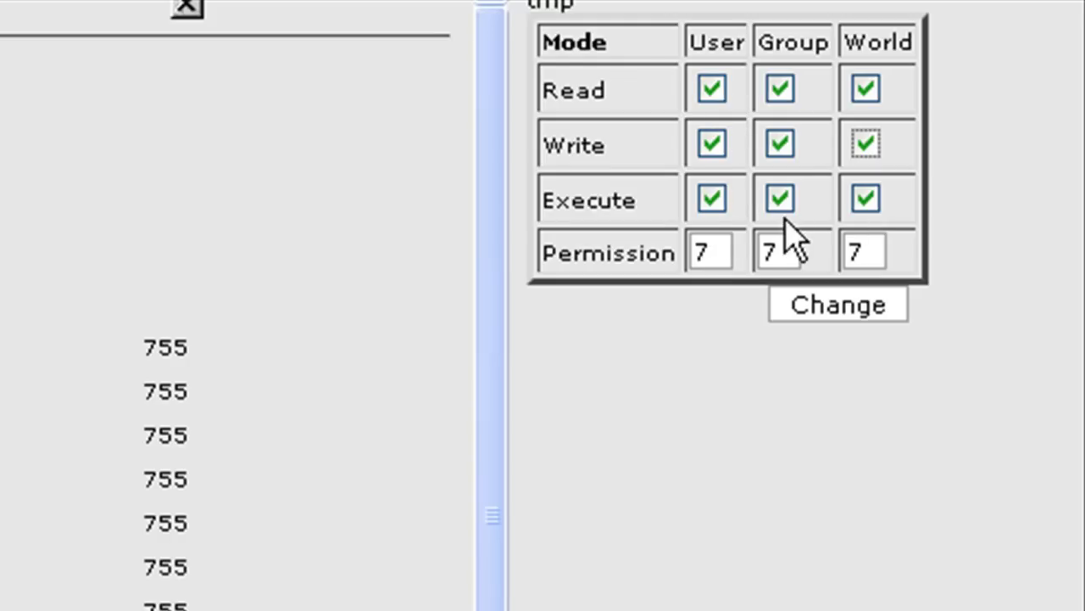
Clear Execute for owner, group and world, and select the owner's numeric value.
click(716, 205)
click(784, 204)
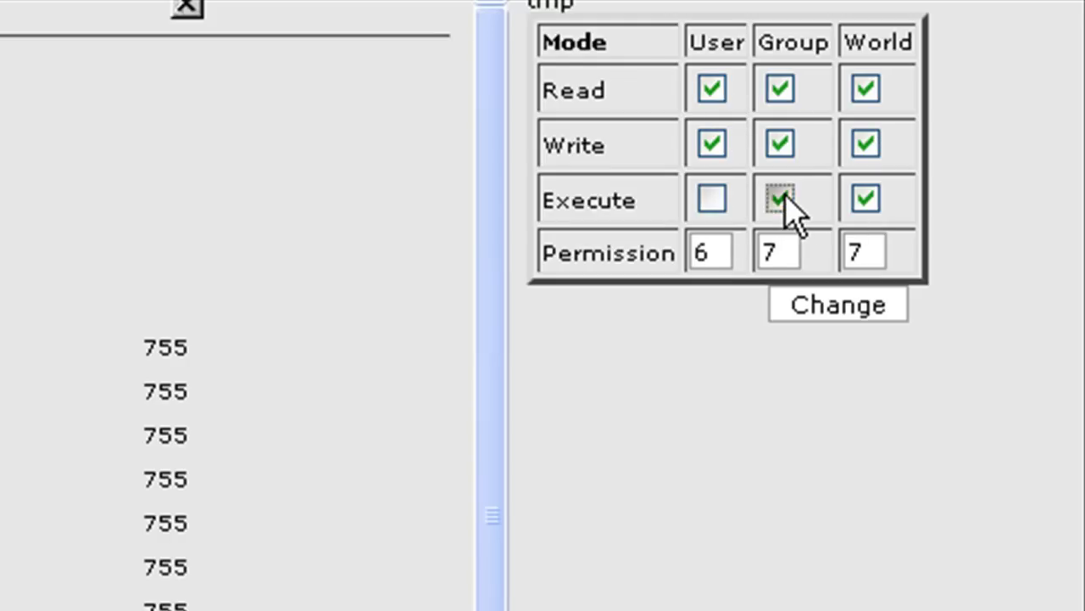
click(865, 201)
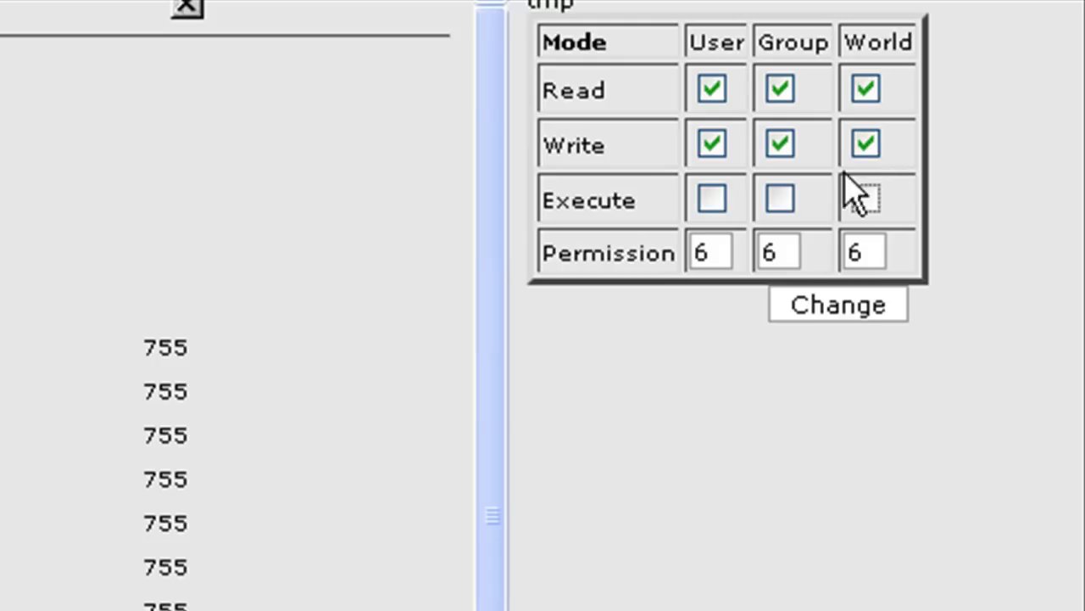
double_click(707, 254)
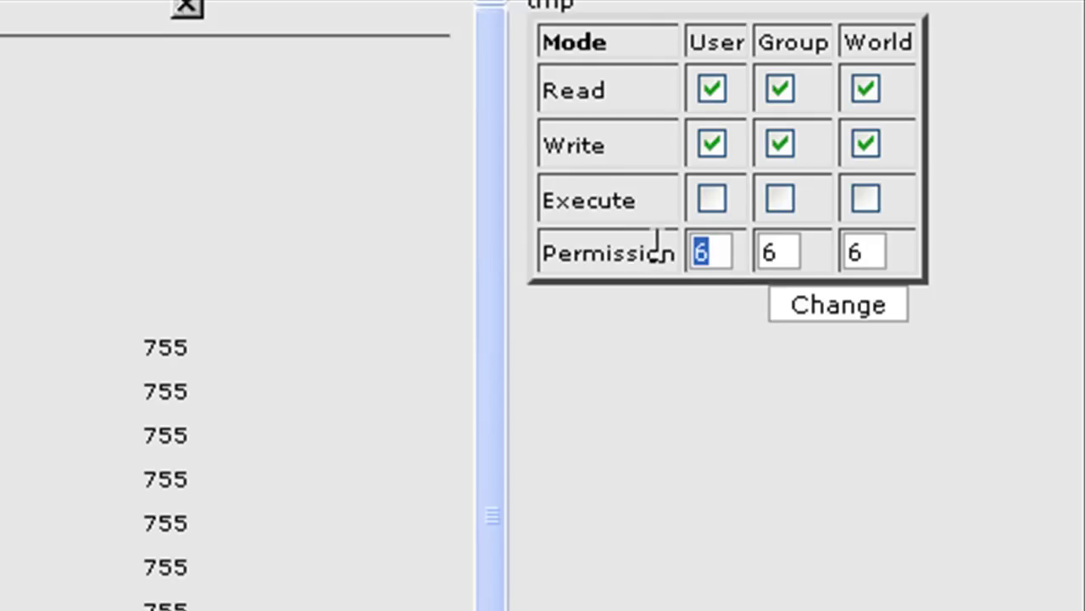
Restore Execute for all three, save tmp as 0777, and switch to FileZilla.
click(712, 200)
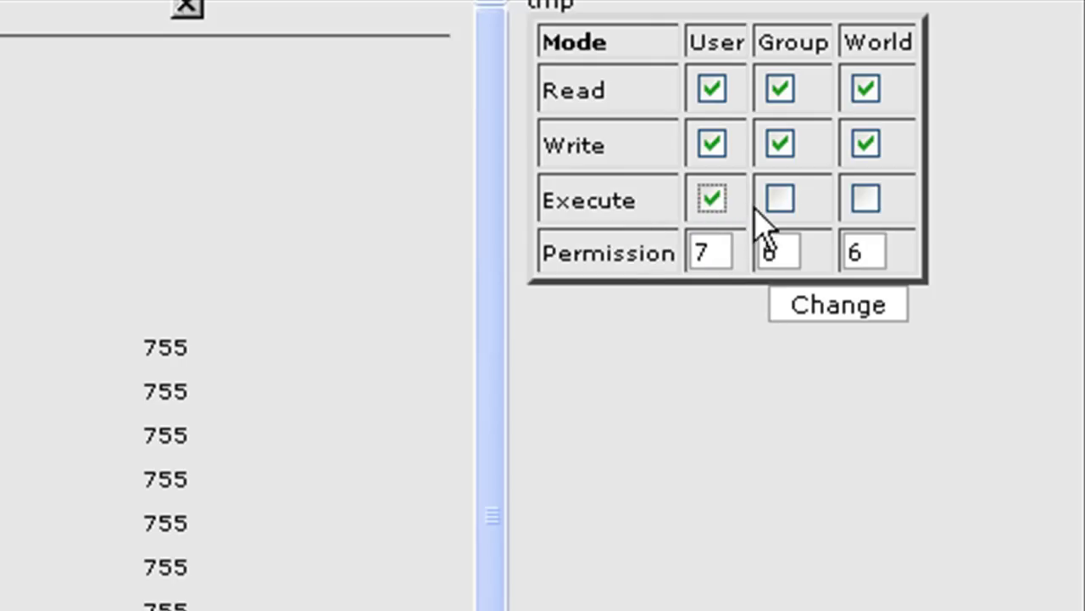
click(780, 200)
click(865, 199)
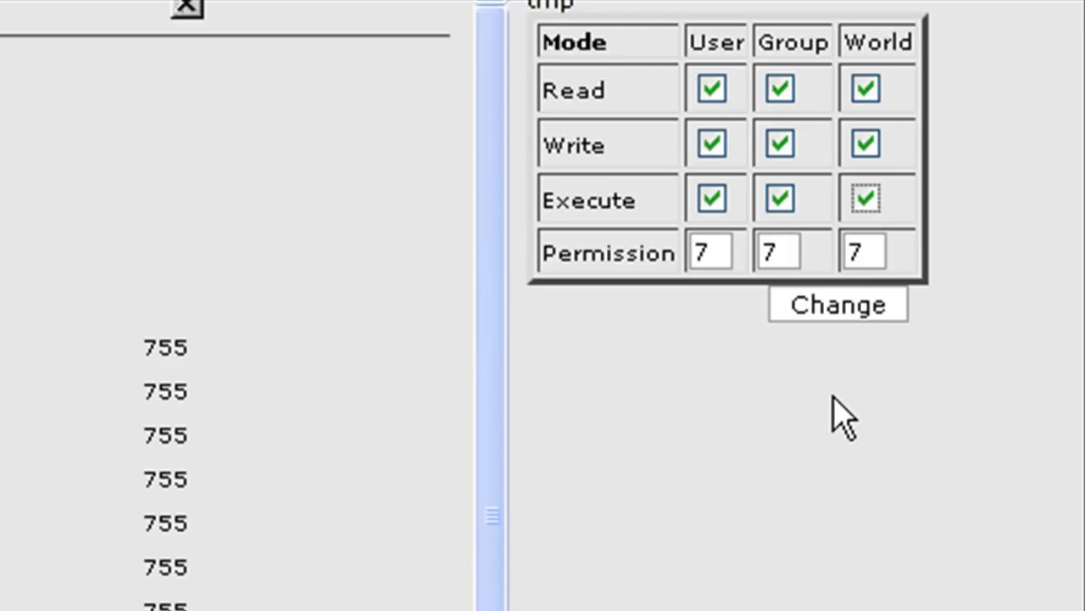
click(817, 315)
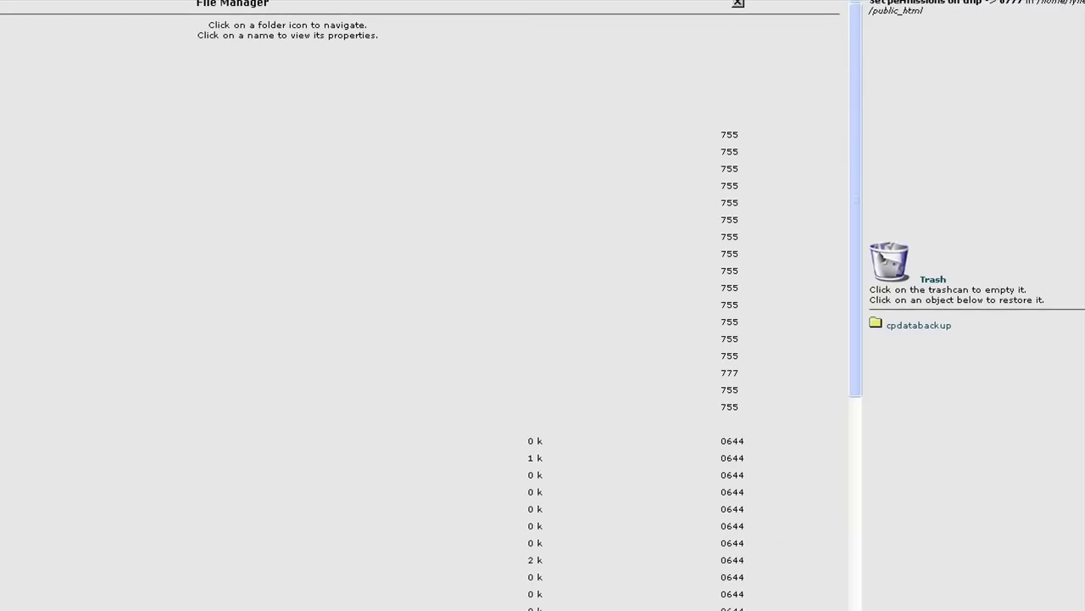
key(alt+Tab)
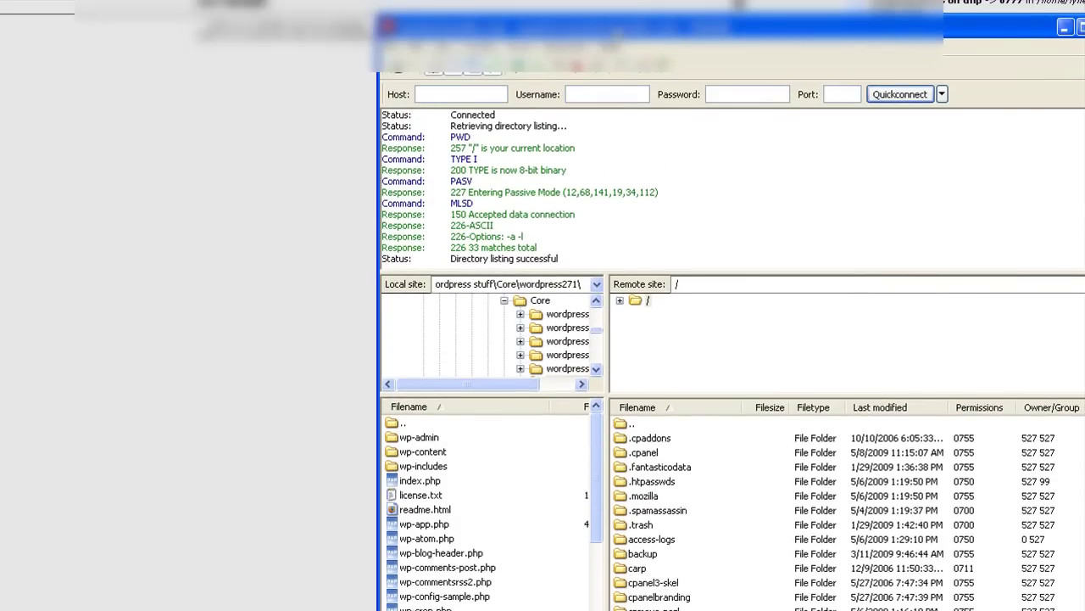
Reposition FileZilla and open public_html on the server, where tmp shows 0777.
drag(645, 27, 427, 0)
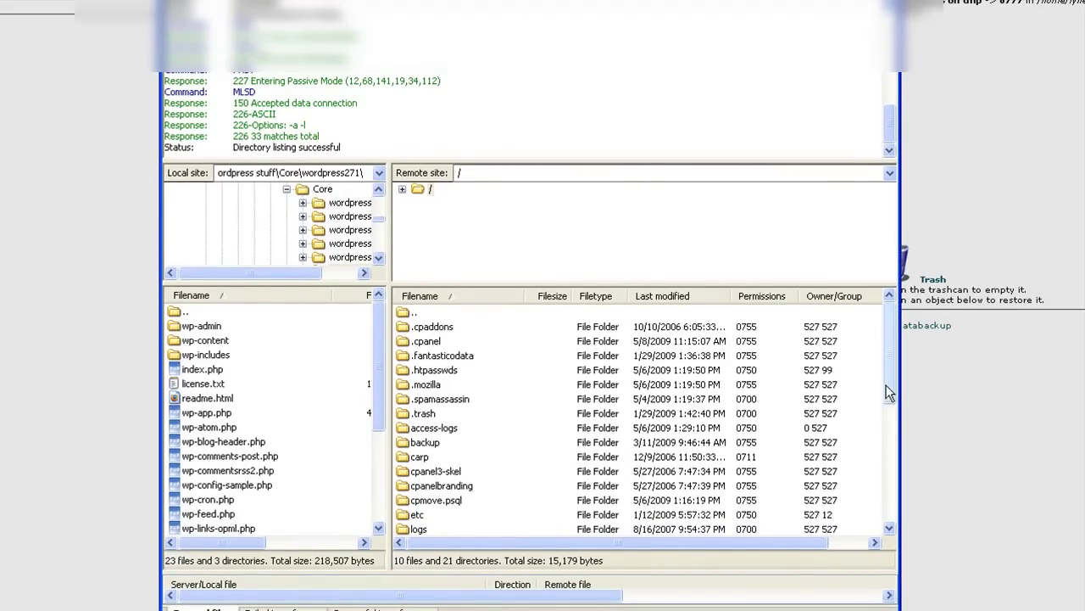
drag(893, 392, 898, 460)
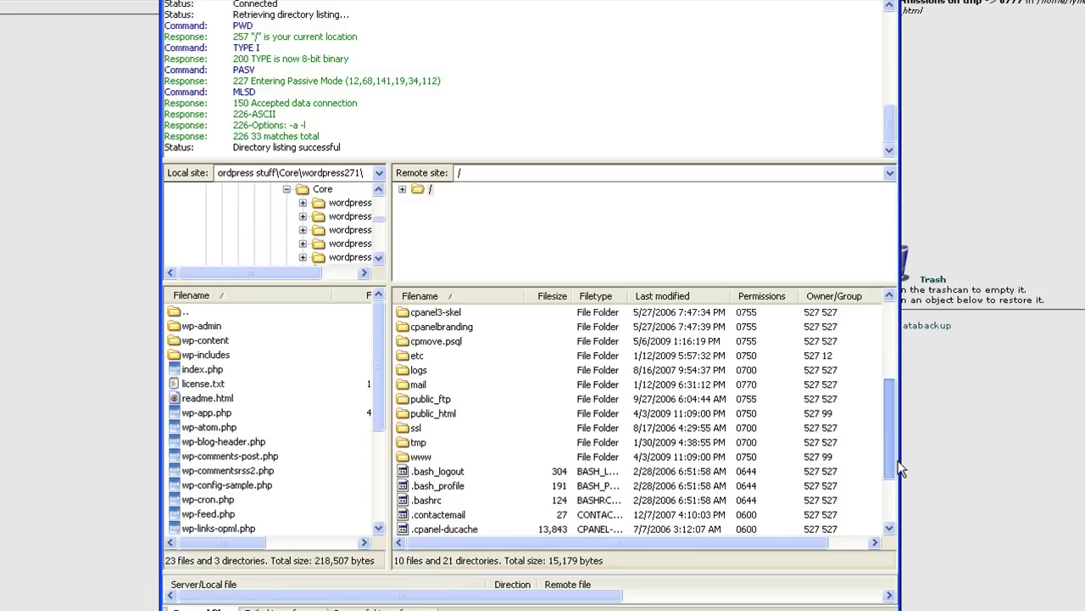
double_click(417, 414)
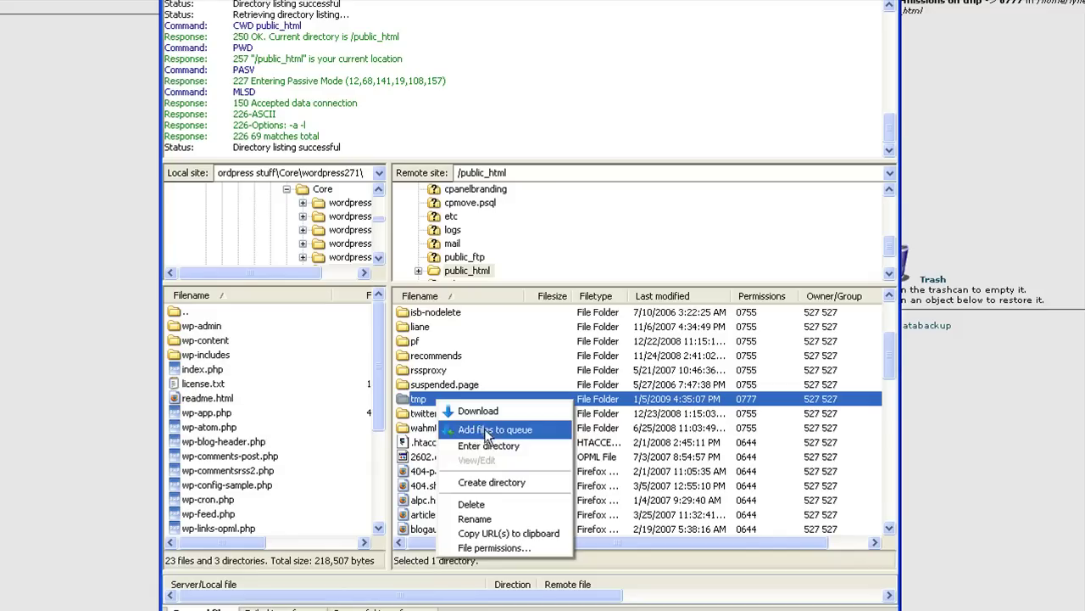
Give tmp Read for owner, group and world, numeric value 777, and apply in FileZilla.
click(492, 548)
drag(668, 281, 585, 191)
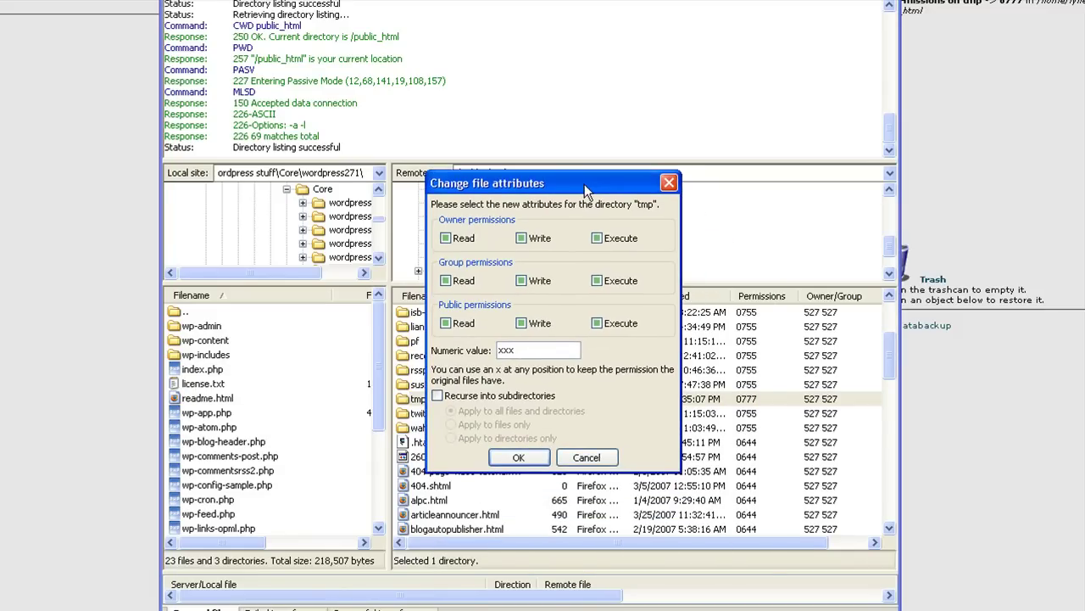
click(450, 239)
click(449, 282)
click(446, 324)
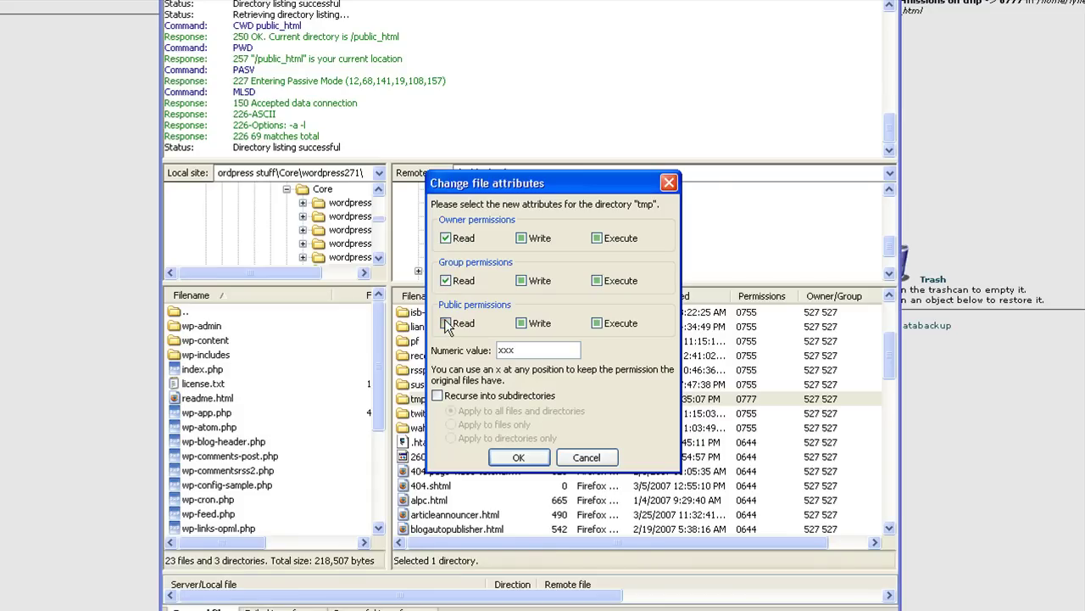
double_click(513, 347)
text(777)
click(519, 457)
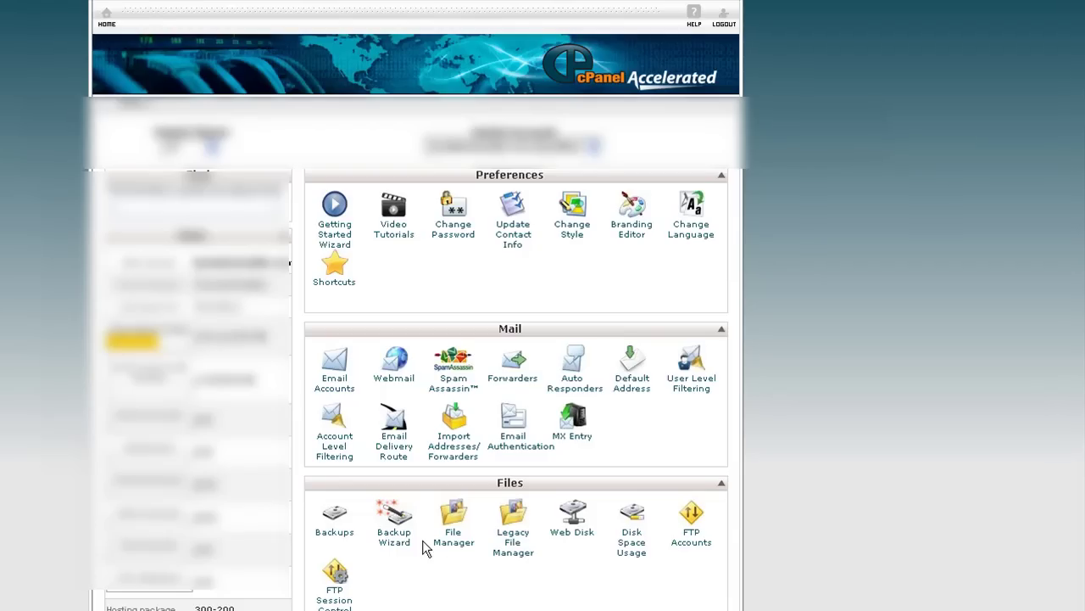
Launch File Manager from the Files section of the newer cPanel home page.
mouse_move(423, 543)
mouse_down()
mouse_move(446, 500)
mouse_move(455, 551)
mouse_move(475, 530)
mouse_move(497, 552)
mouse_up()
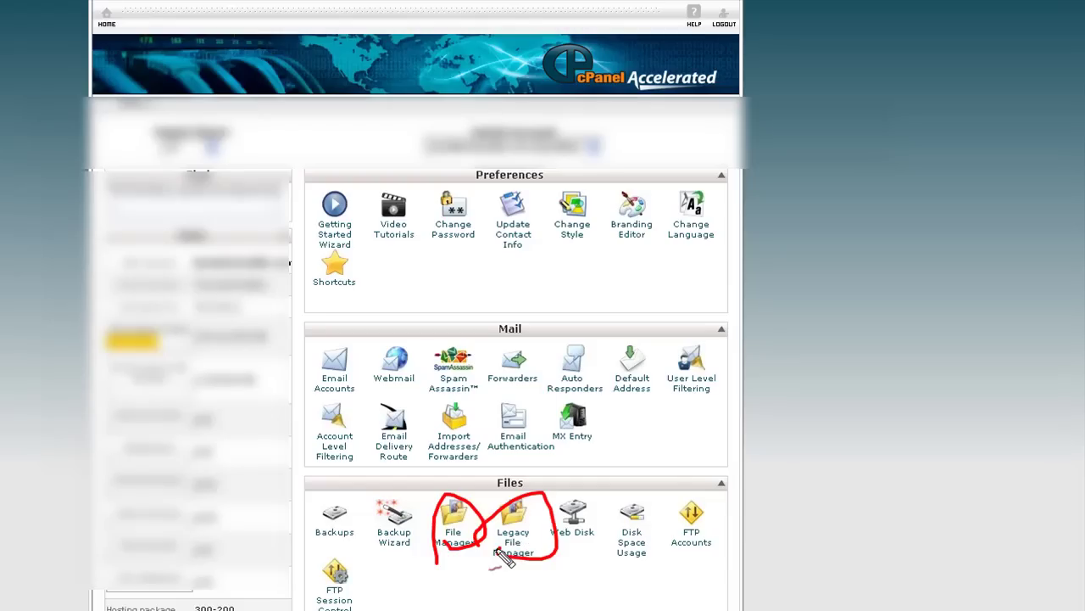
key(Escape)
click(454, 519)
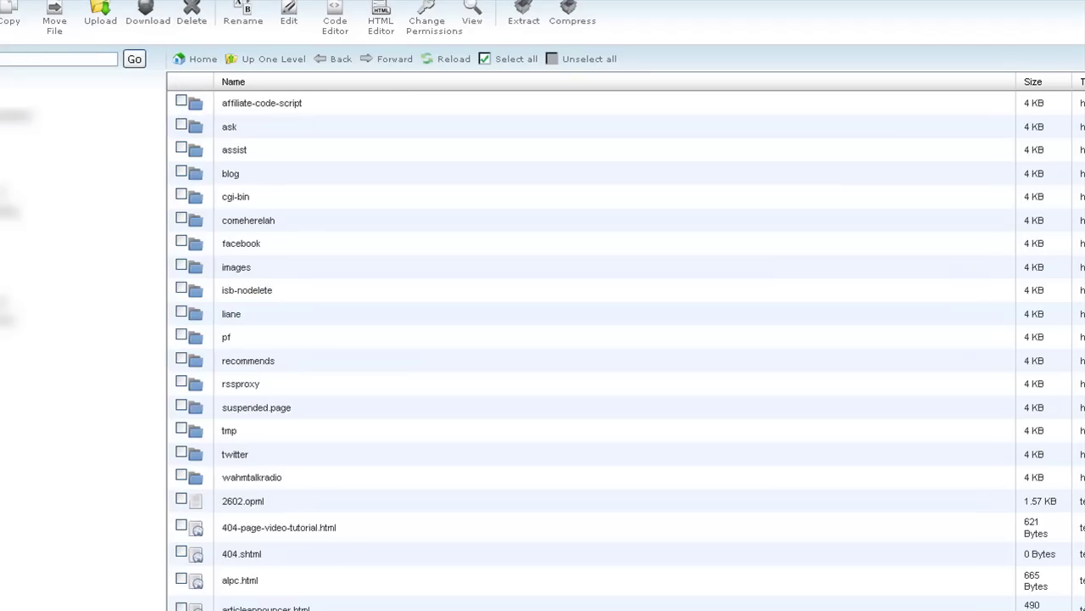
Tick the tmp folder's checkbox in the public_html listing.
click(228, 432)
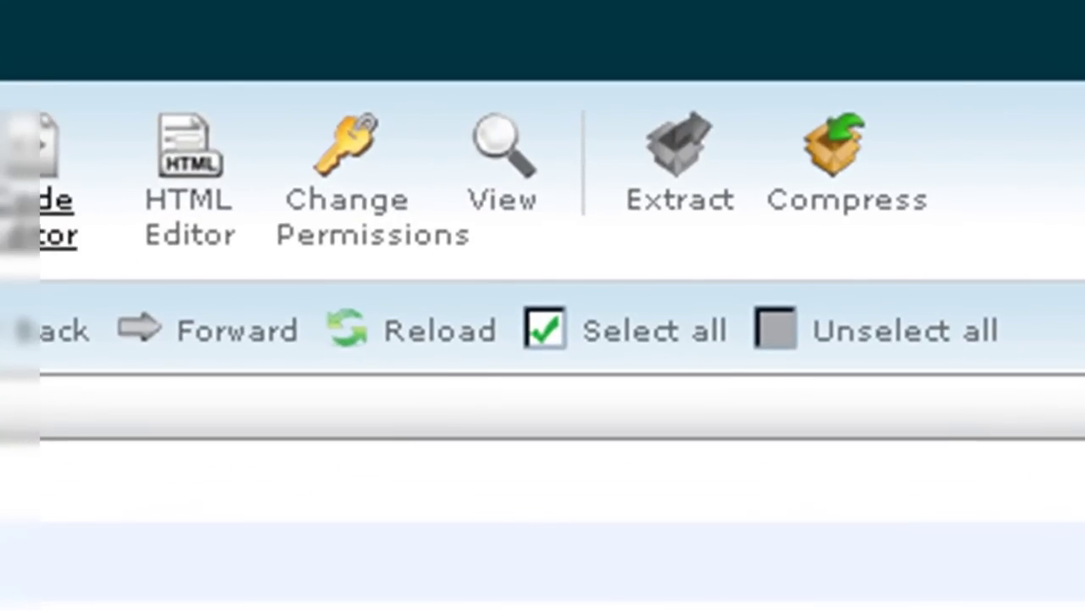
Open tmp's Change Permissions dialog and toggle the owner's Read, Write and Execute off and on.
click(364, 195)
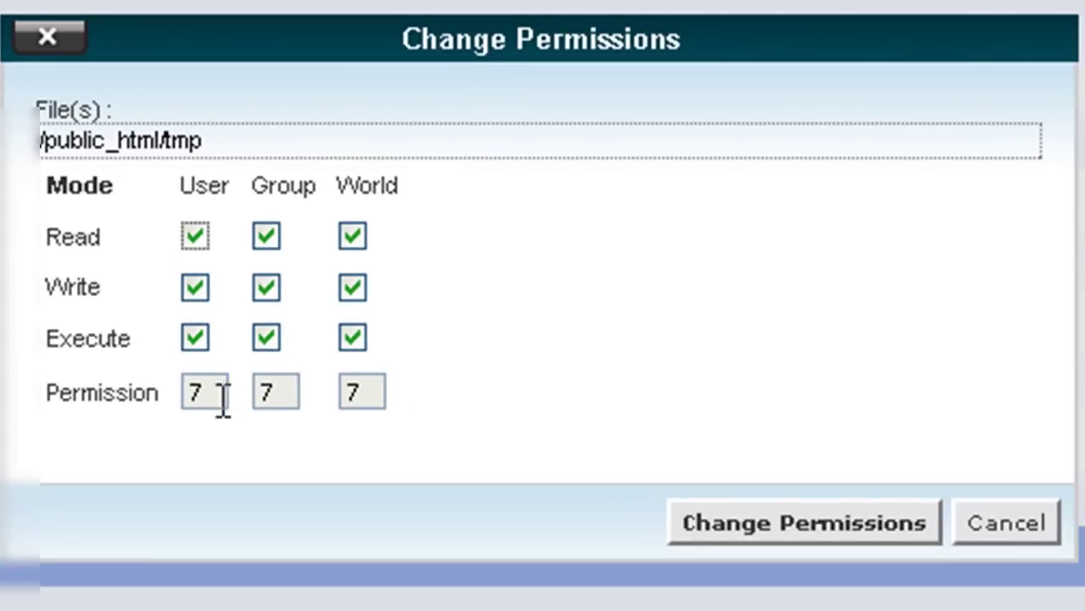
drag(255, 535, 82, 531)
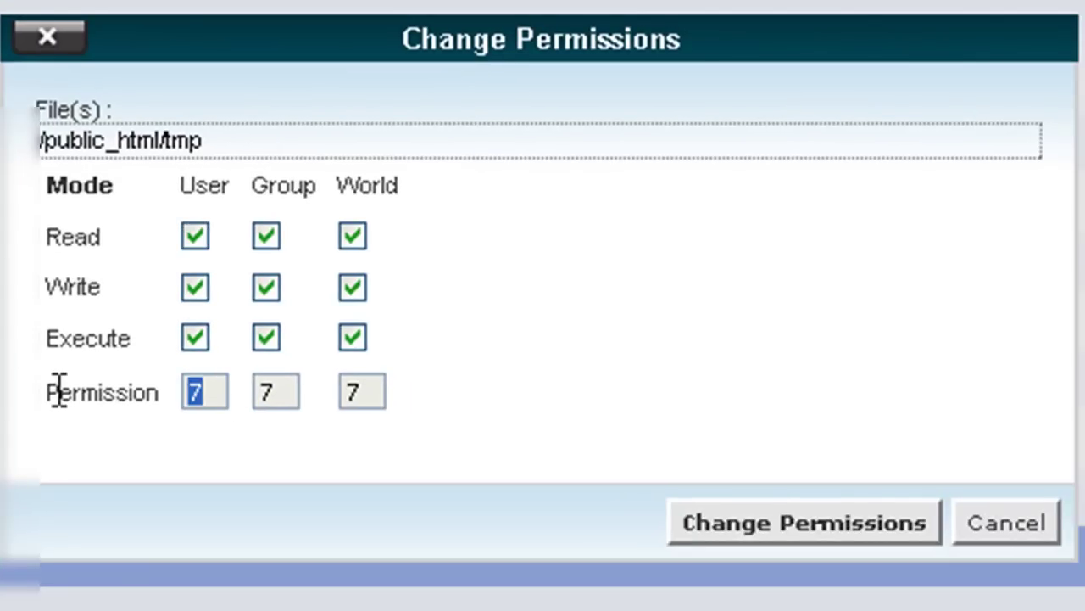
drag(287, 390, 235, 392)
click(197, 238)
click(201, 289)
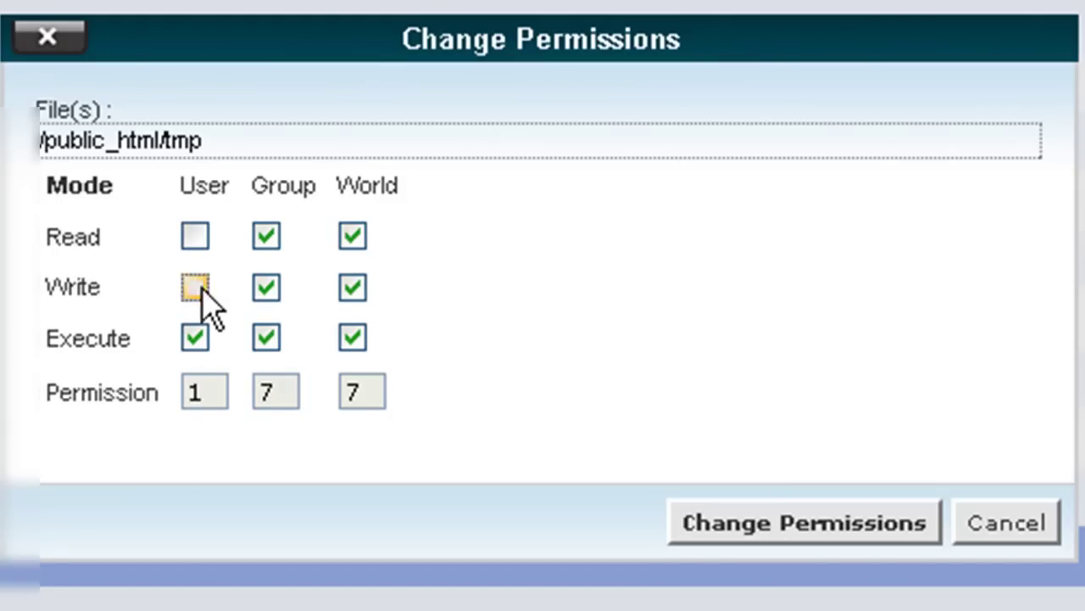
click(197, 339)
click(196, 287)
click(197, 238)
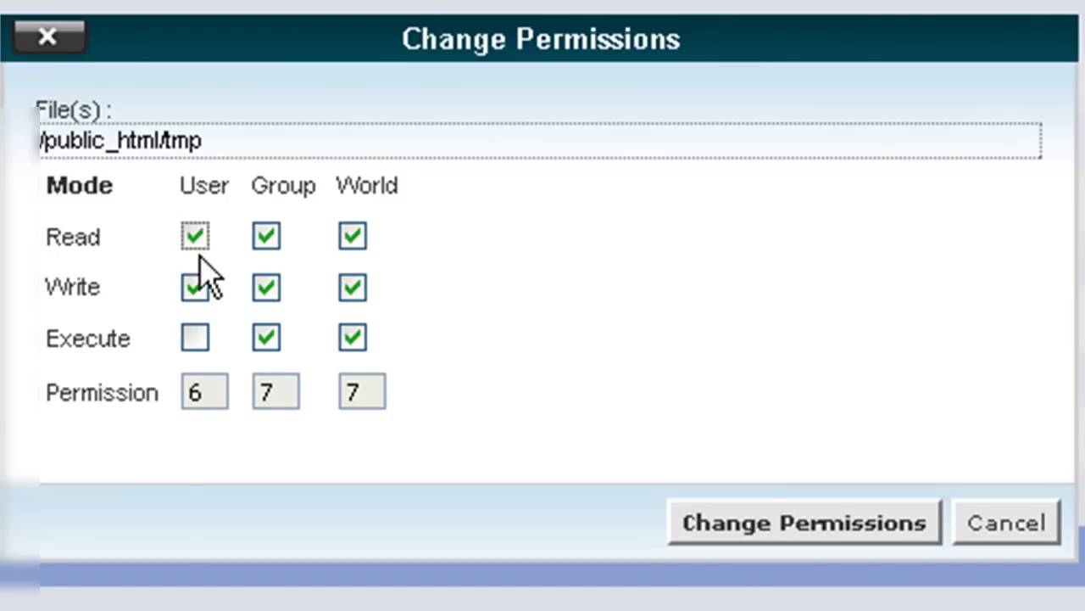
click(195, 339)
Toggle group and world Execute, then clear their Write boxes to leave 755.
click(267, 338)
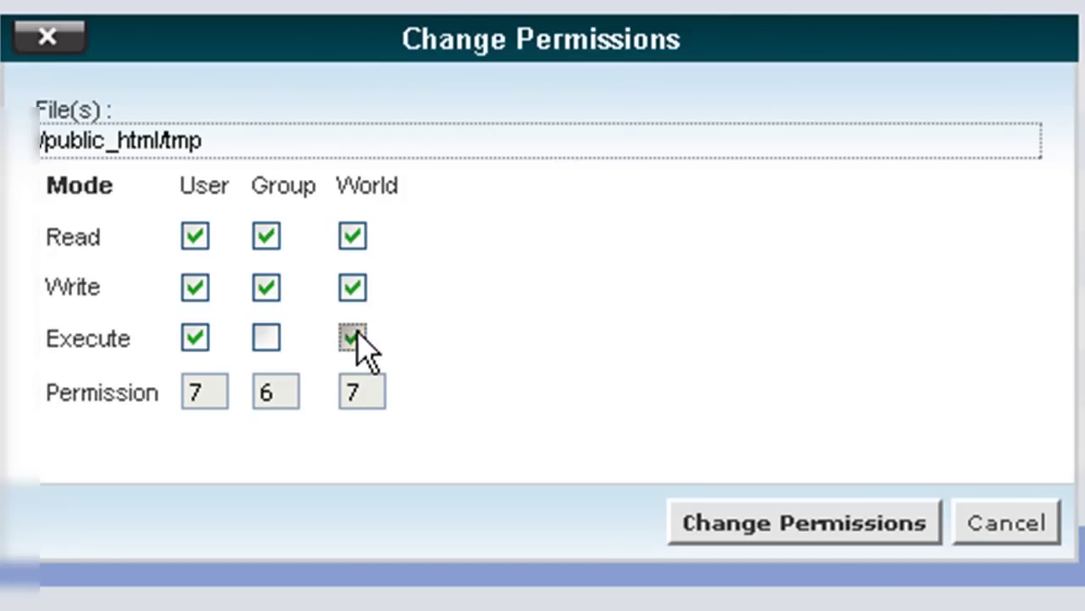
click(354, 338)
click(266, 338)
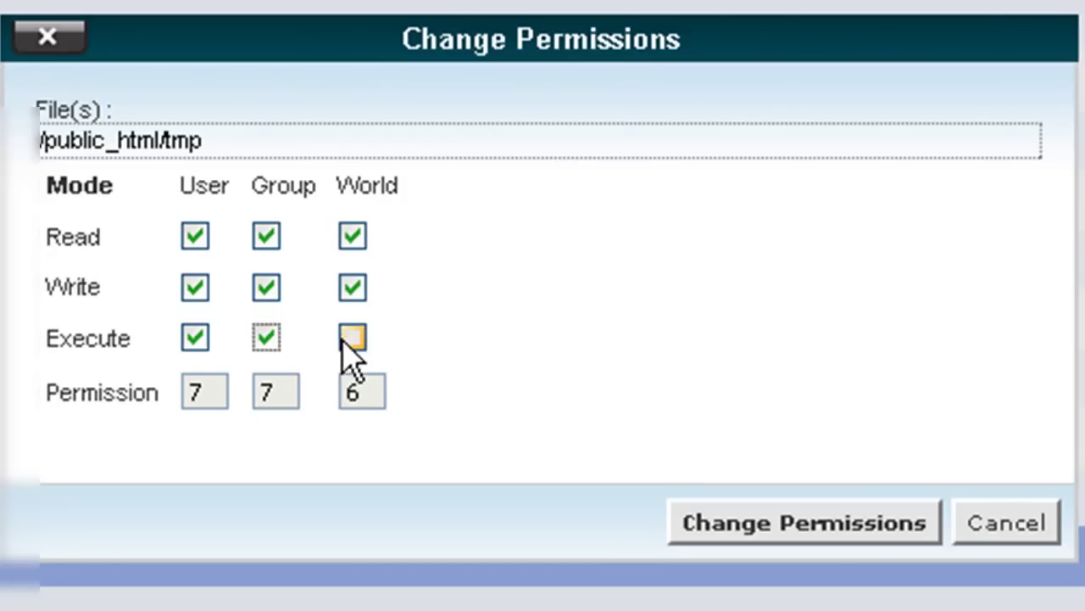
click(352, 339)
click(353, 287)
click(266, 287)
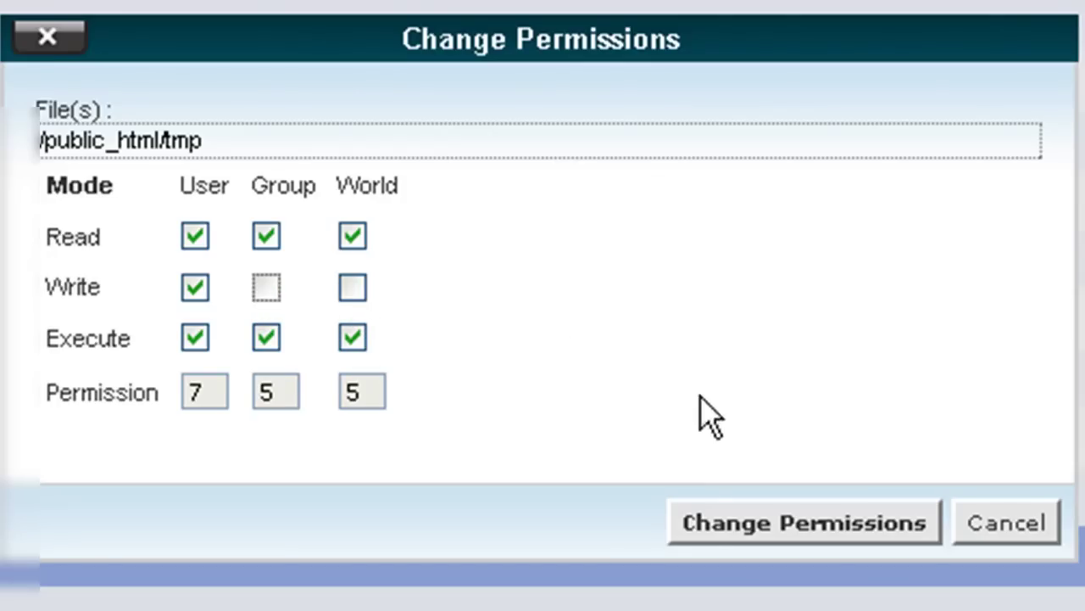